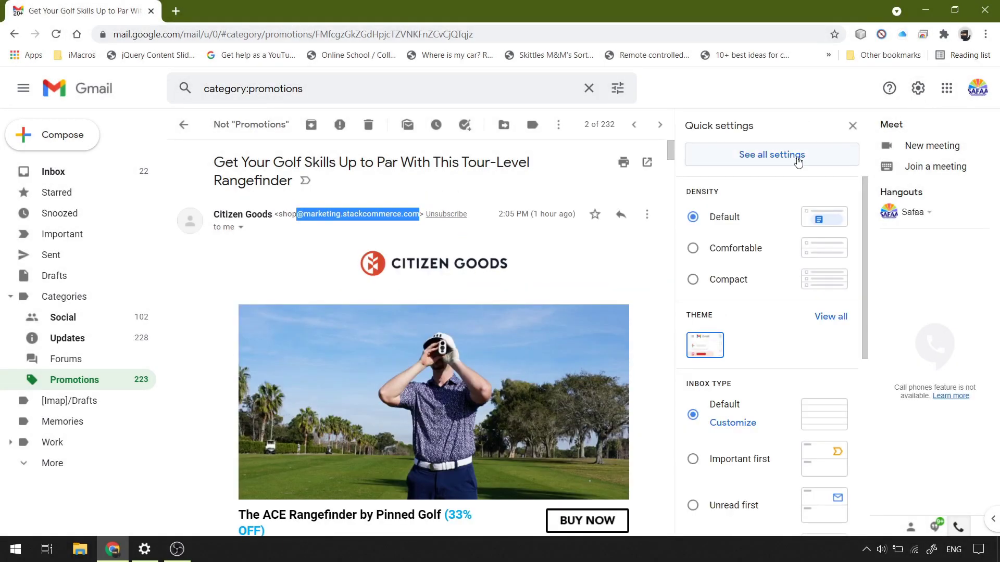
pyautogui.click(772, 154)
pyautogui.click(468, 152)
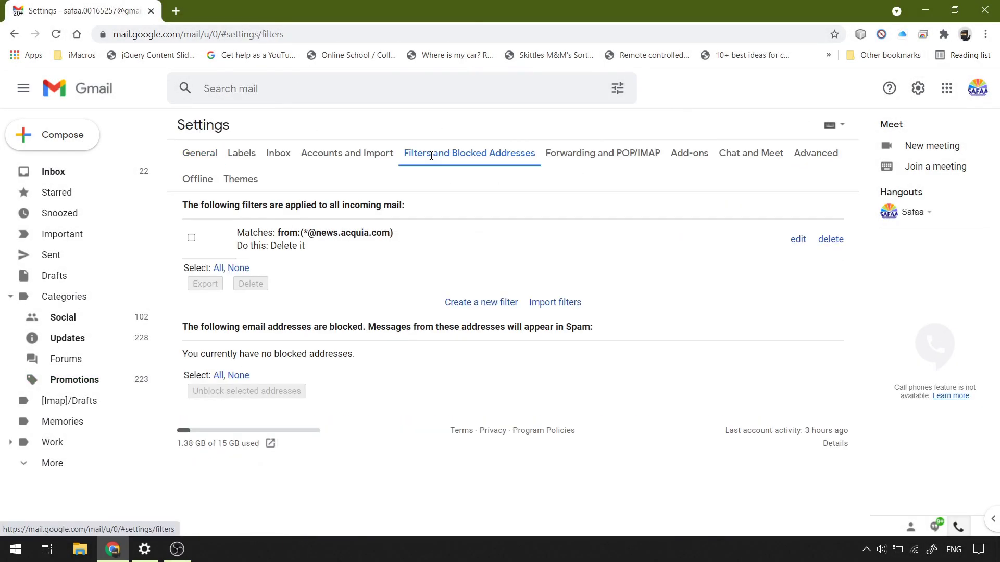
pyautogui.click(797, 240)
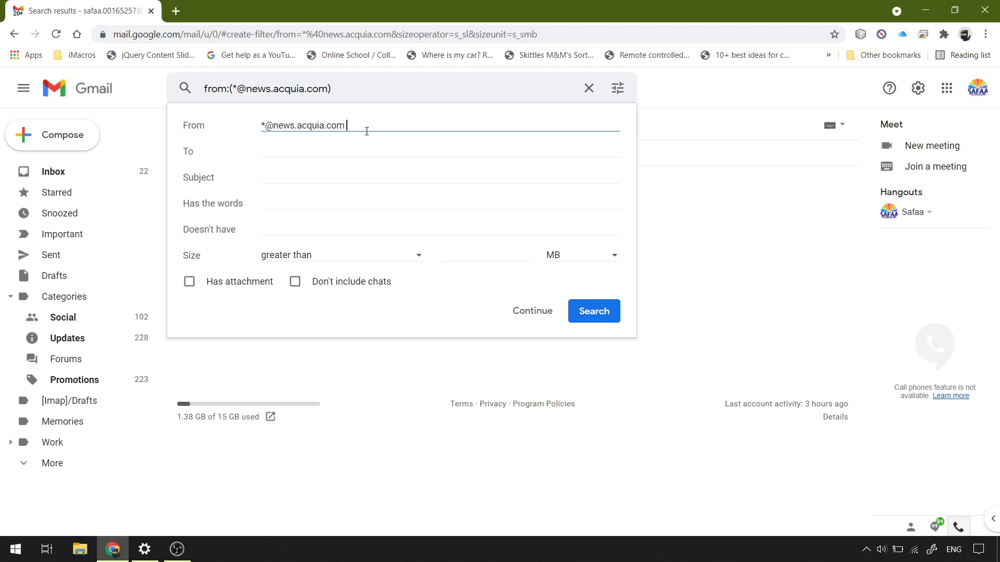
pyautogui.write('OR')
pyautogui.rightClick(390, 126)
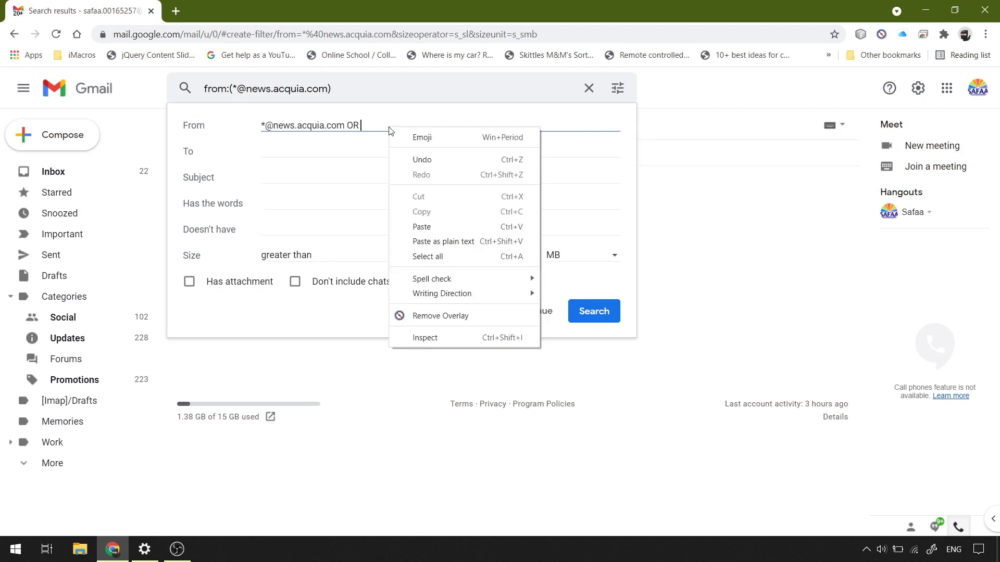
pyautogui.click(382, 126)
pyautogui.write('*')
pyautogui.rightClick(383, 126)
pyautogui.click(449, 228)
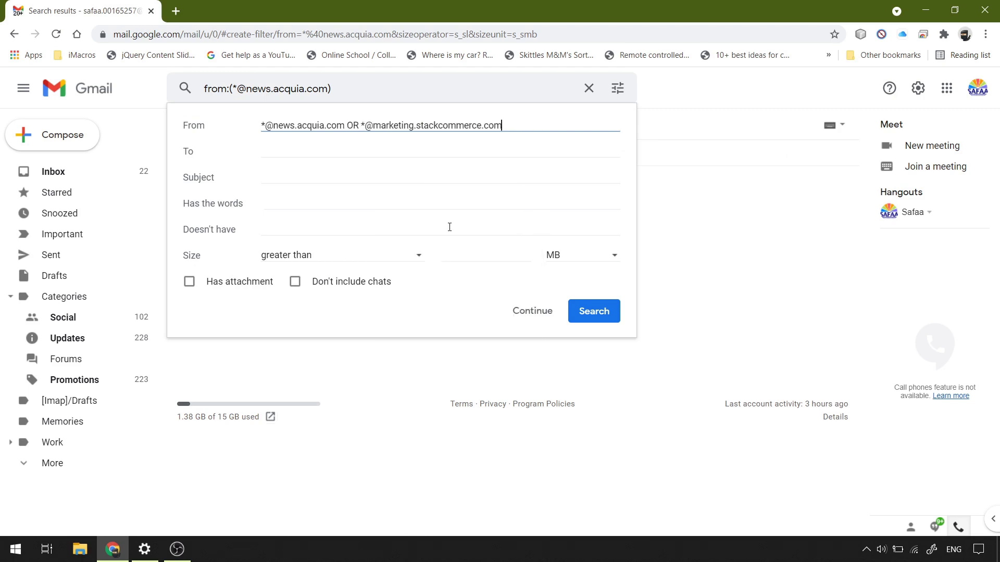
pyautogui.click(535, 311)
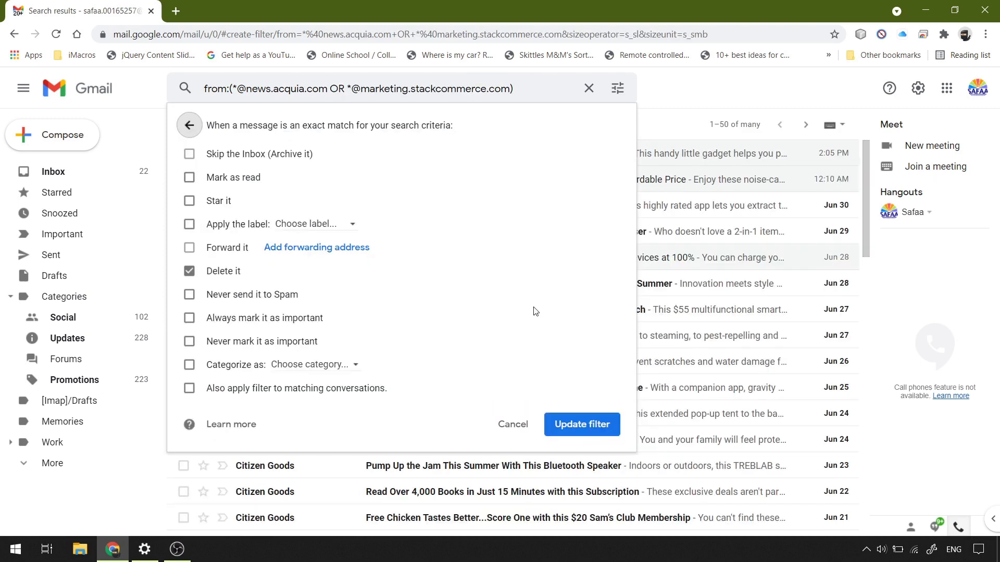
pyautogui.click(189, 388)
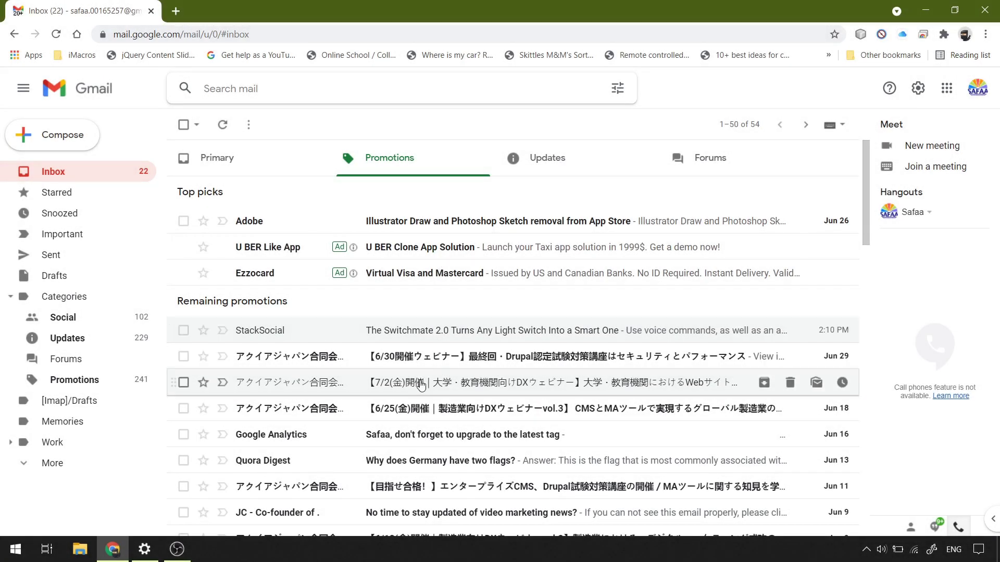
pyautogui.click(417, 367)
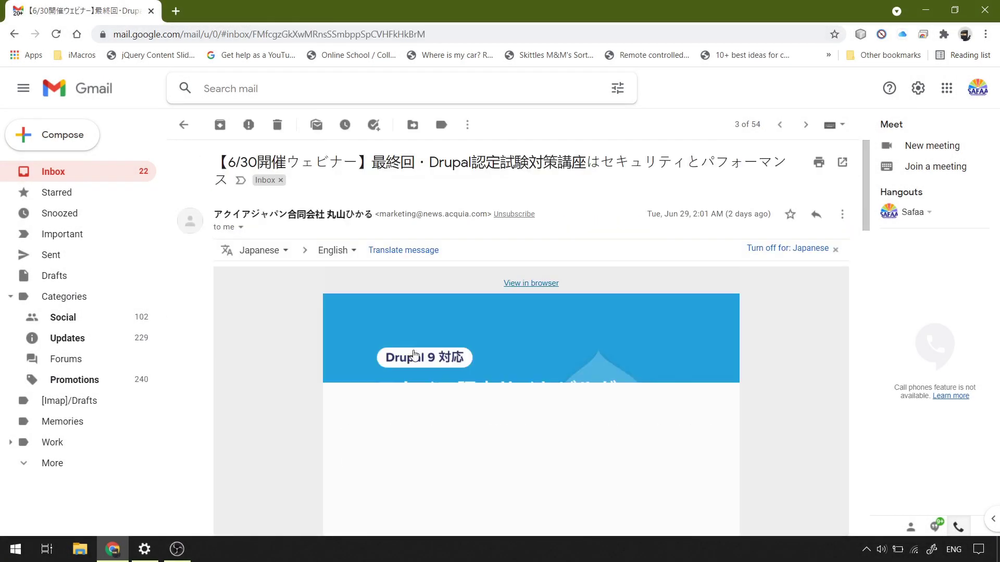
pyautogui.moveTo(416, 215); pyautogui.dragTo(488, 214)
pyautogui.rightClick(475, 214)
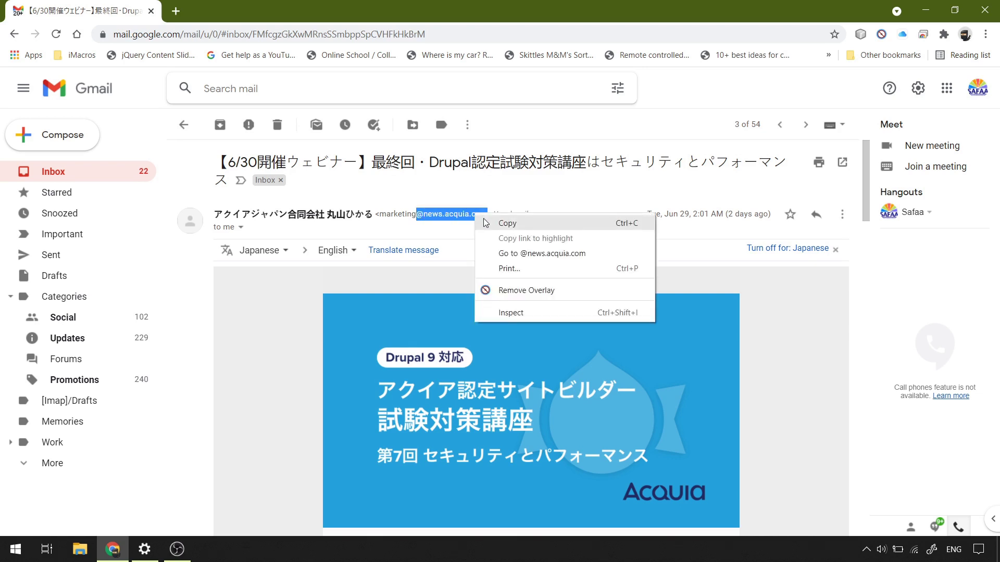
pyautogui.click(500, 223)
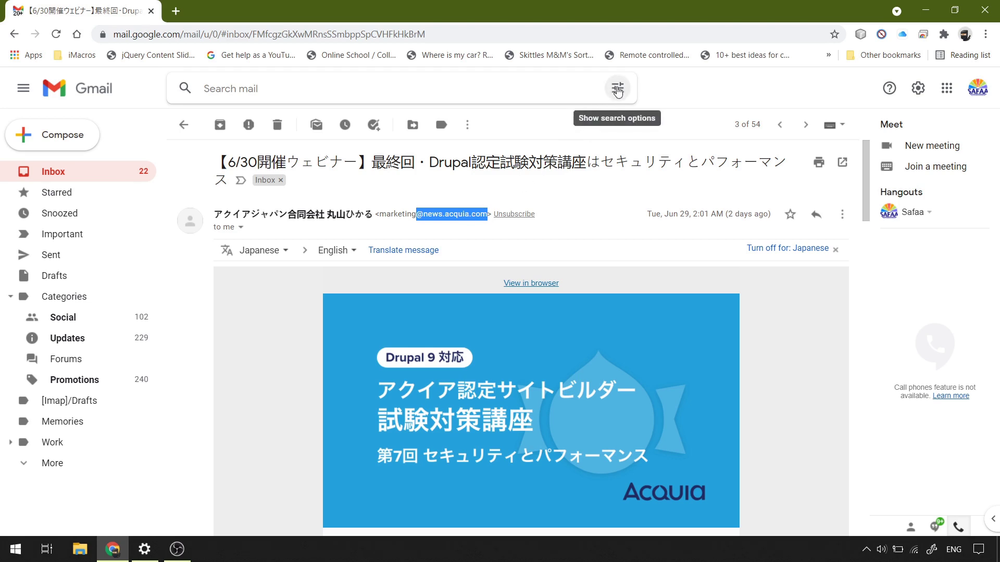
pyautogui.click(618, 89)
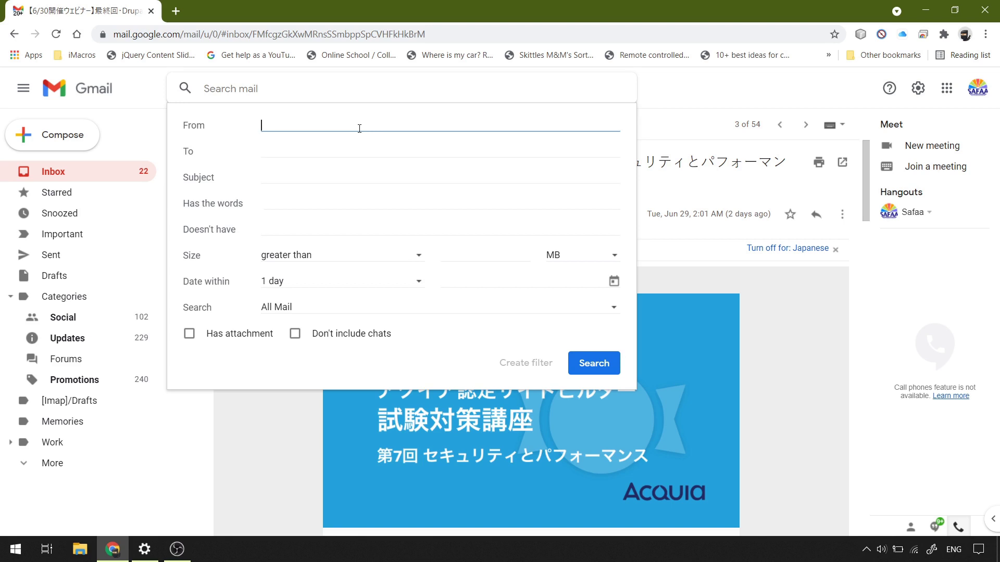
pyautogui.write('*')
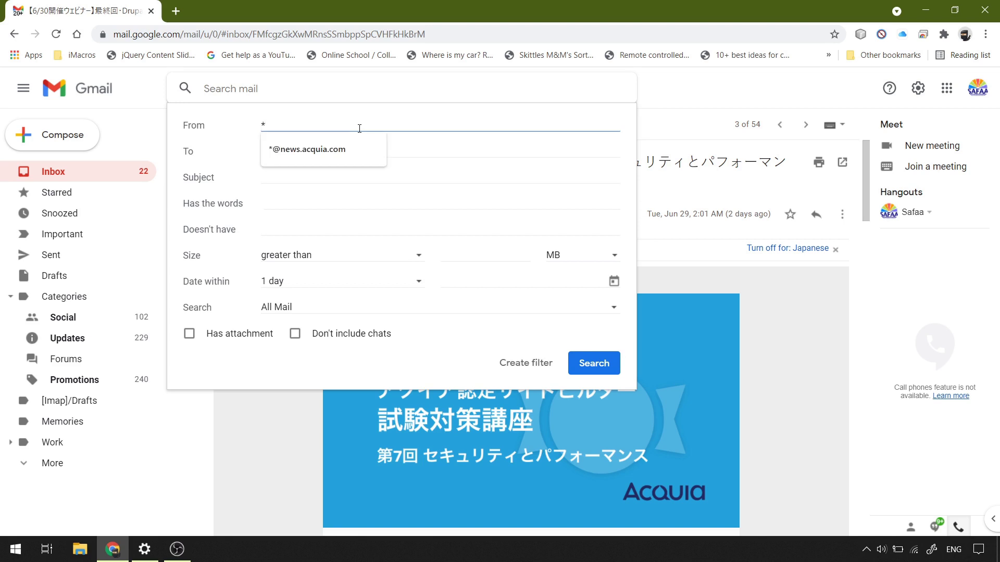
pyautogui.rightClick(359, 129)
pyautogui.click(410, 224)
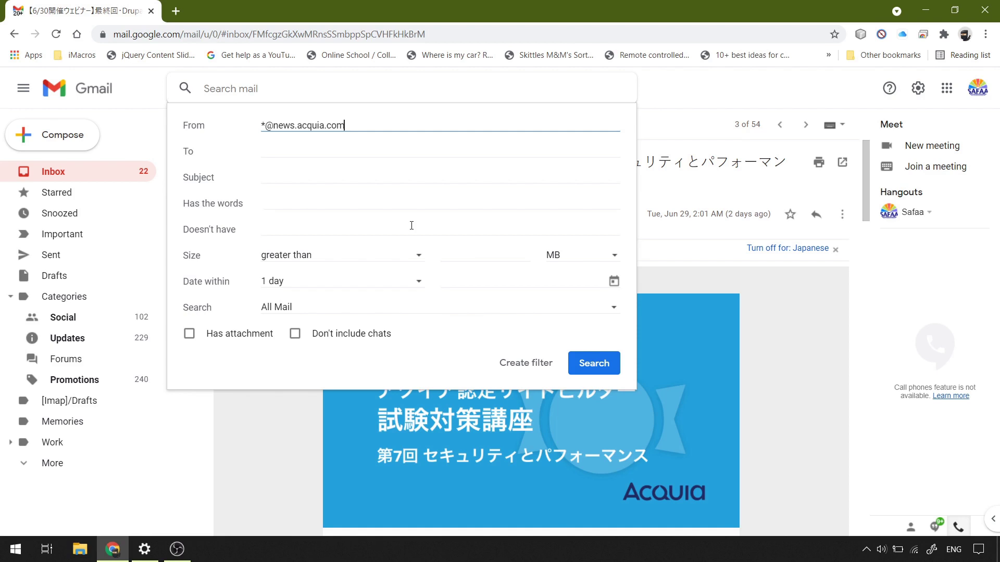
pyautogui.click(335, 283)
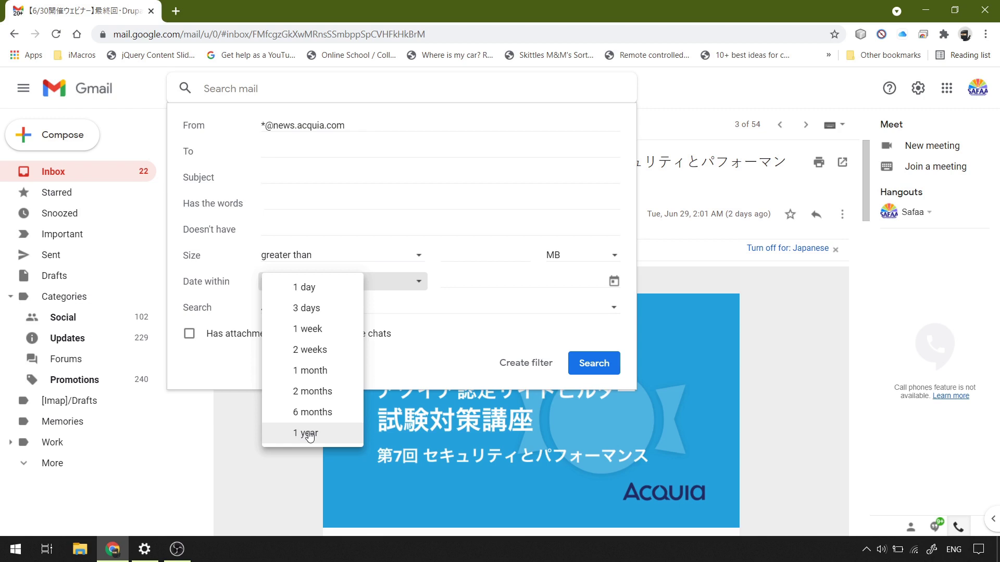
pyautogui.click(274, 433)
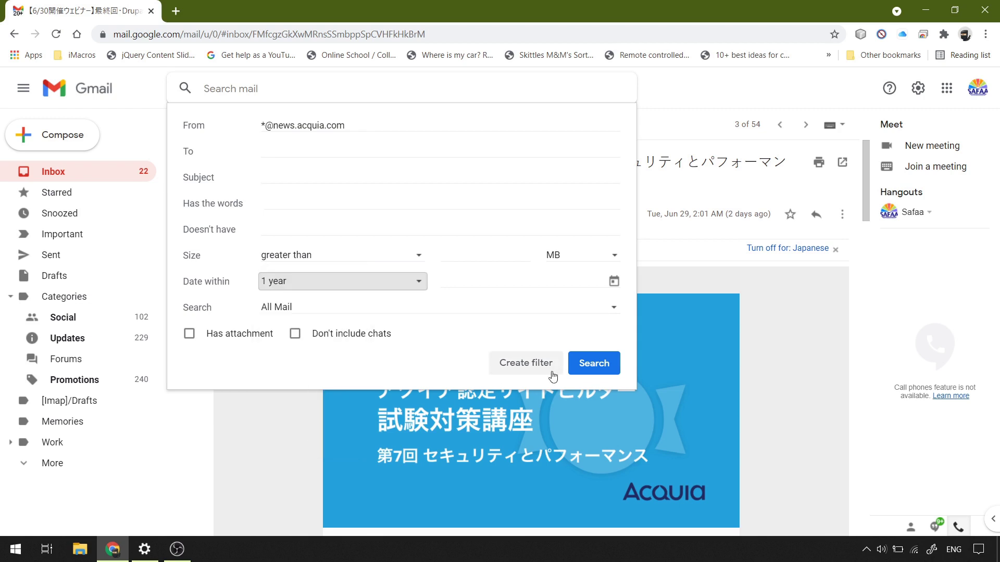
pyautogui.click(514, 366)
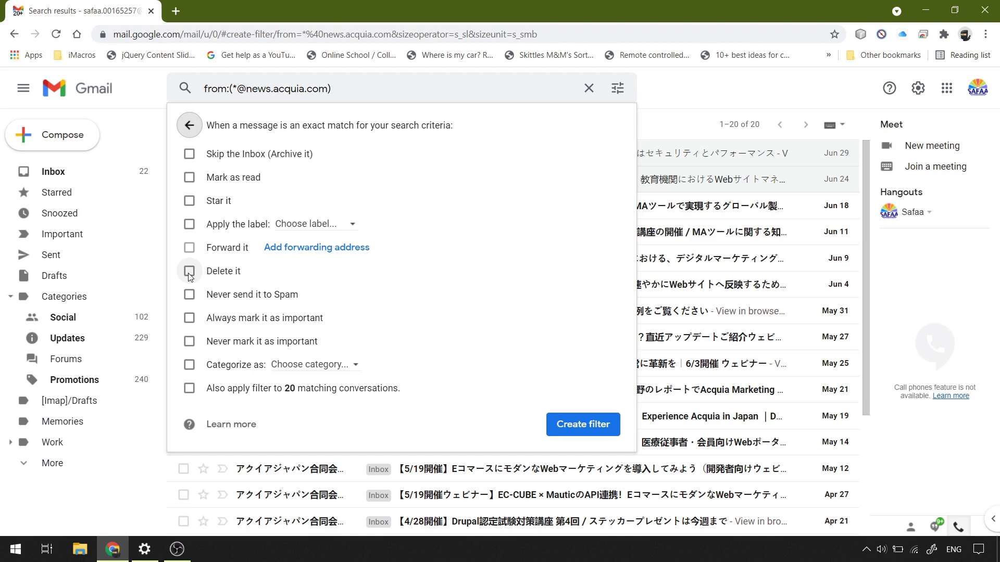
# - Create the filter with Delete it, also applied to the 20 existing matching conversations
pyautogui.click(189, 272)
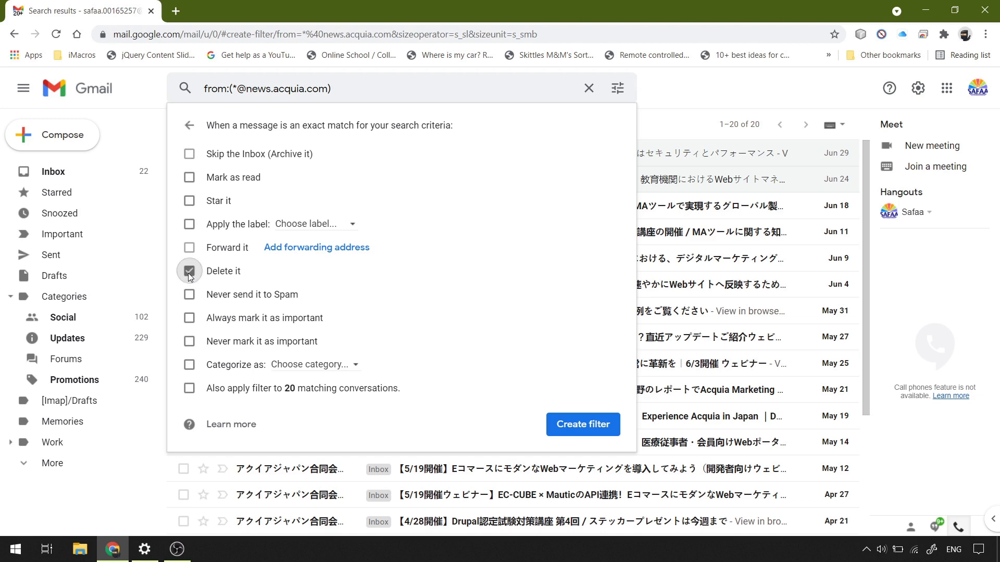
pyautogui.click(197, 391)
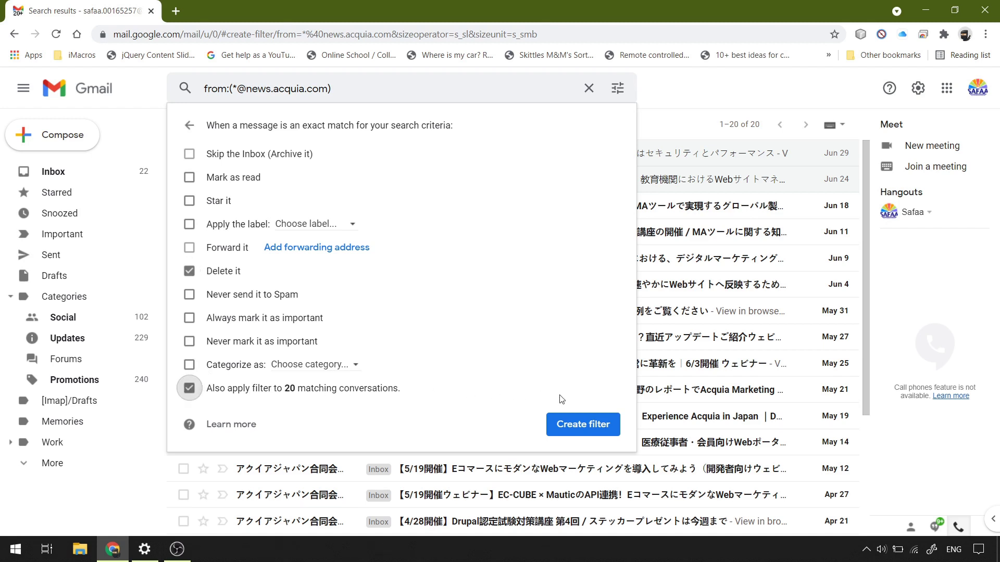
pyautogui.click(592, 424)
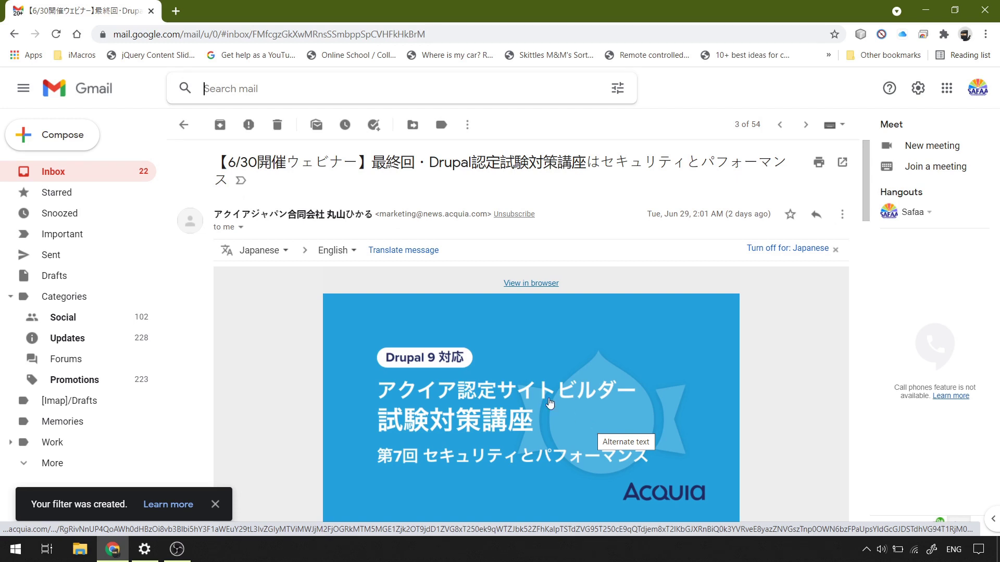
pyautogui.click(184, 125)
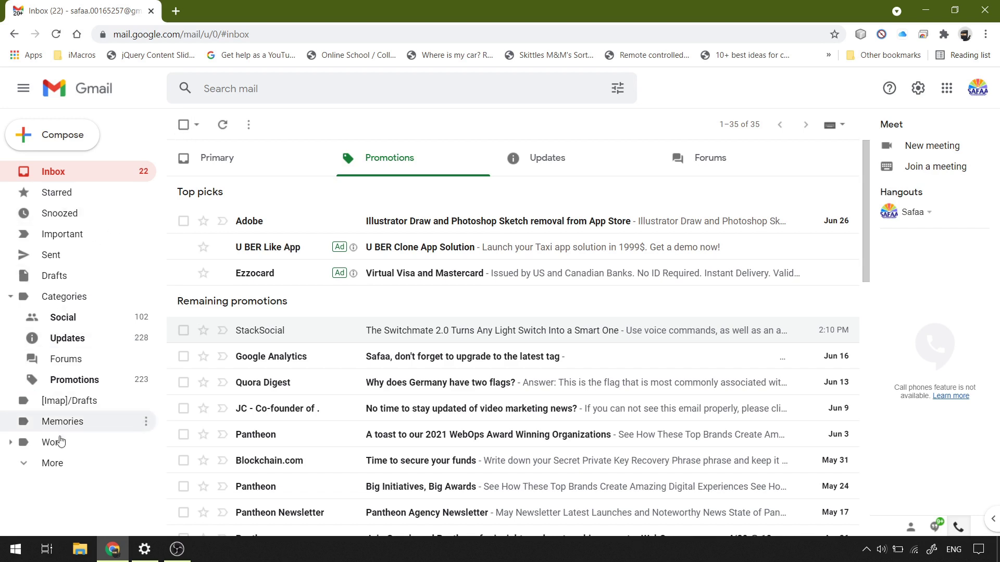
pyautogui.click(50, 463)
pyautogui.scroll(-1, 95, 441)
pyautogui.scroll(-1, 88, 441)
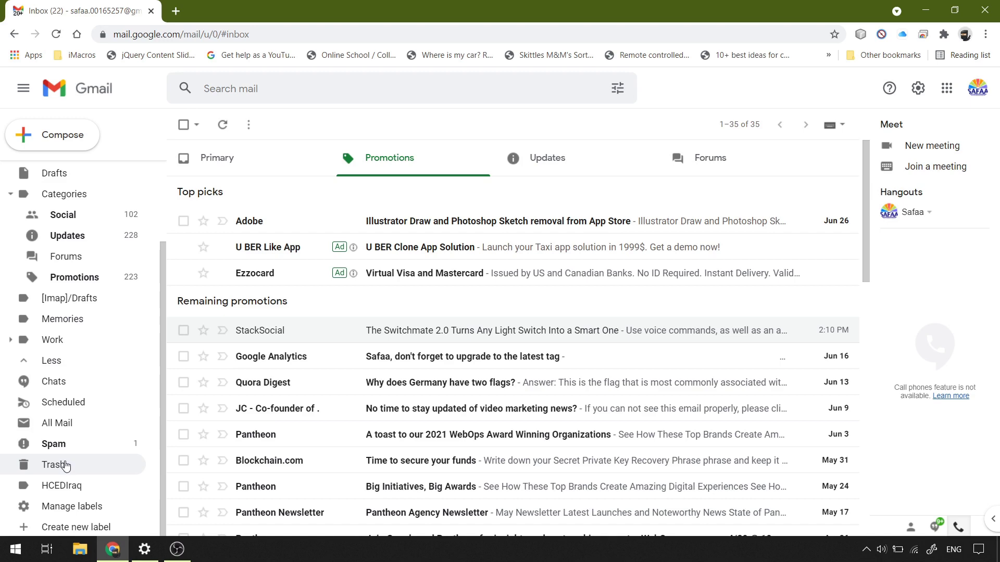
pyautogui.click(63, 465)
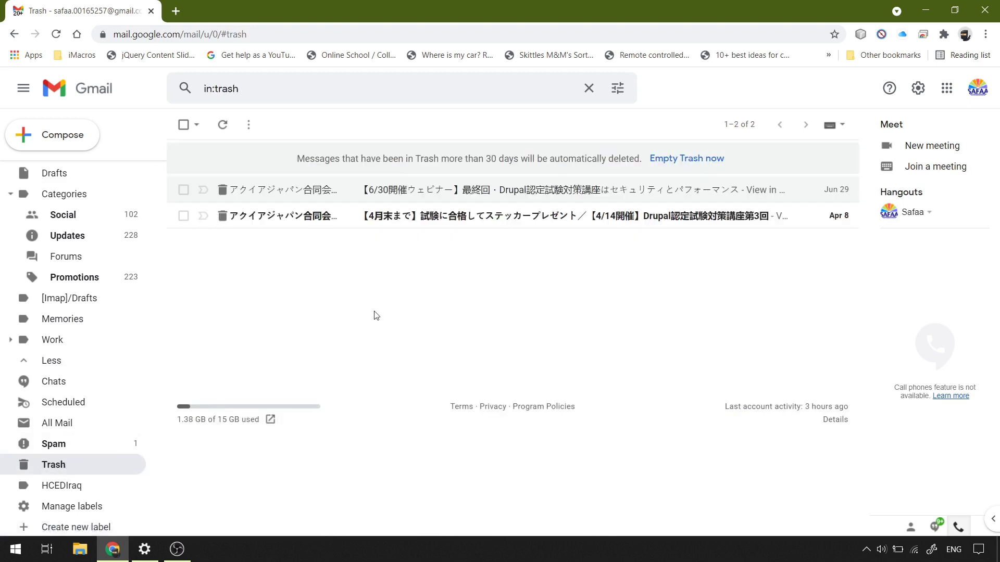
pyautogui.click(223, 125)
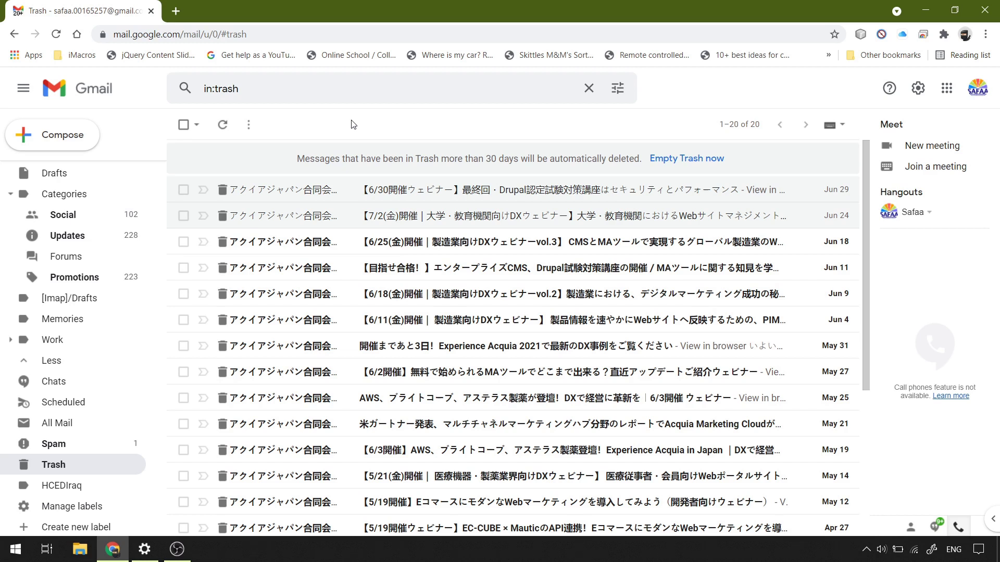
pyautogui.click(919, 98)
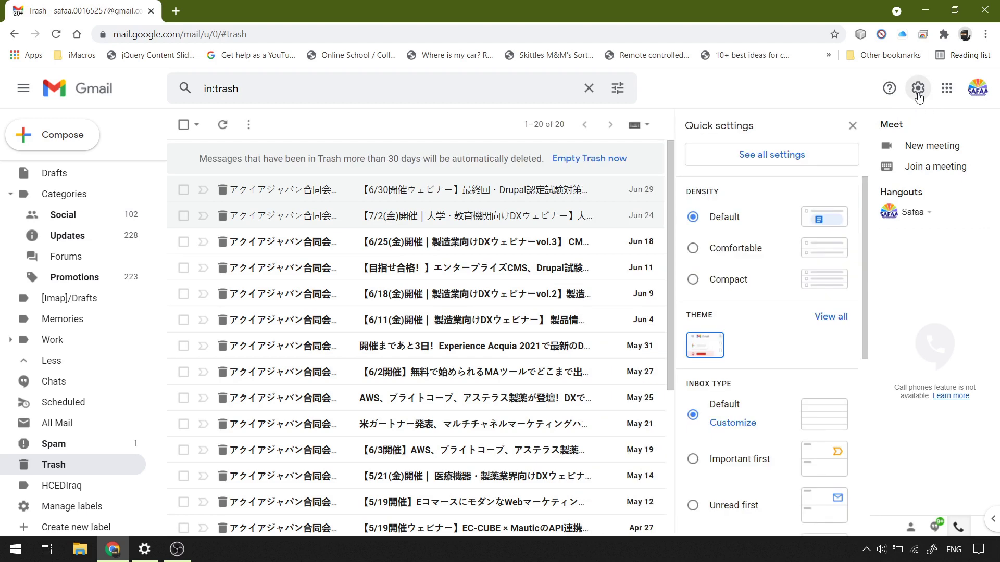
pyautogui.click(820, 156)
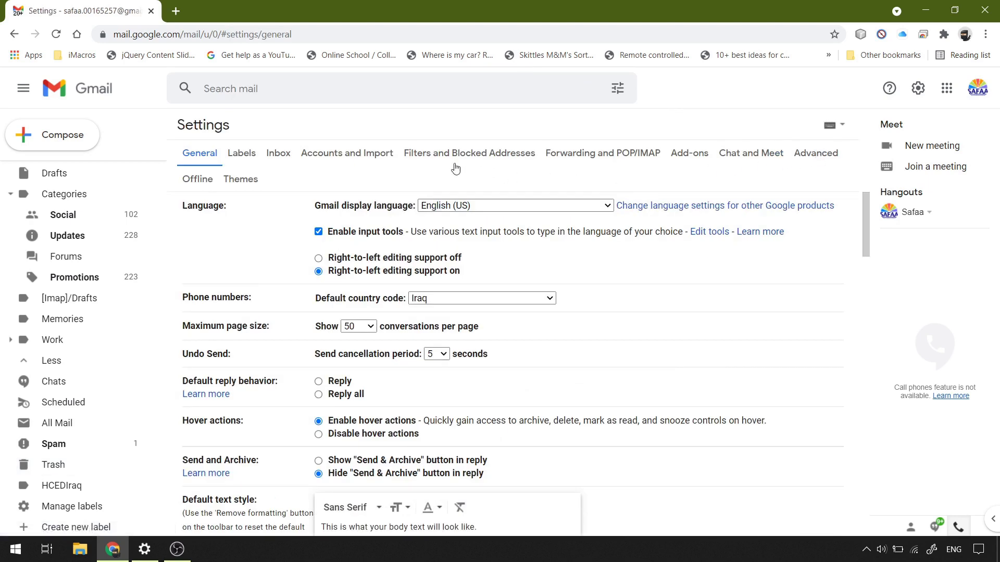
pyautogui.click(503, 157)
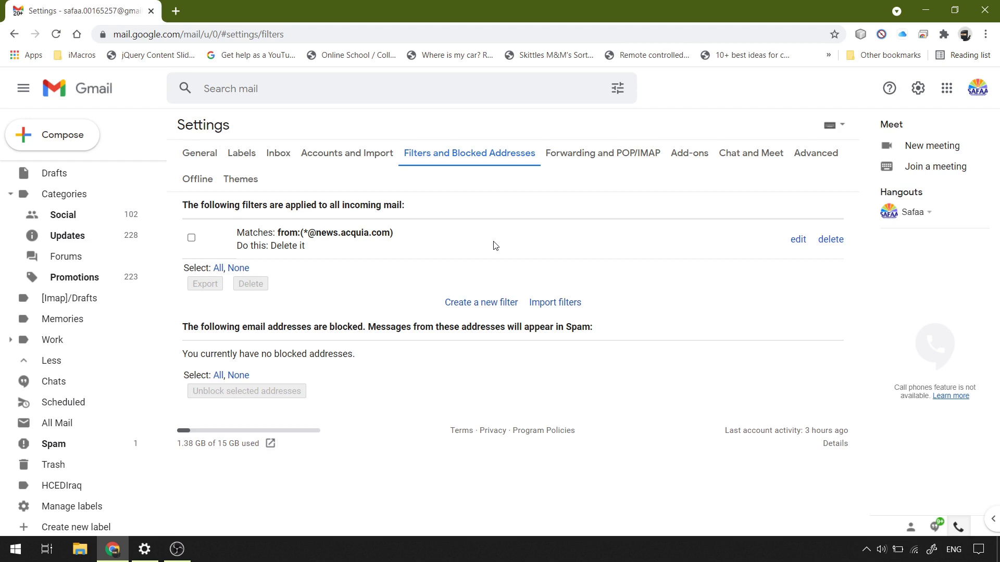
pyautogui.click(88, 279)
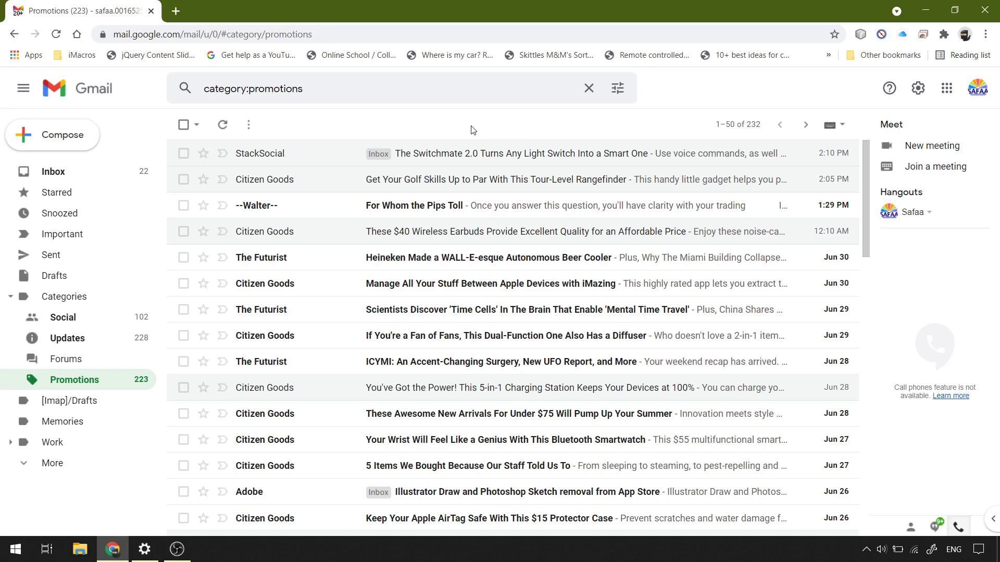
pyautogui.click(437, 179)
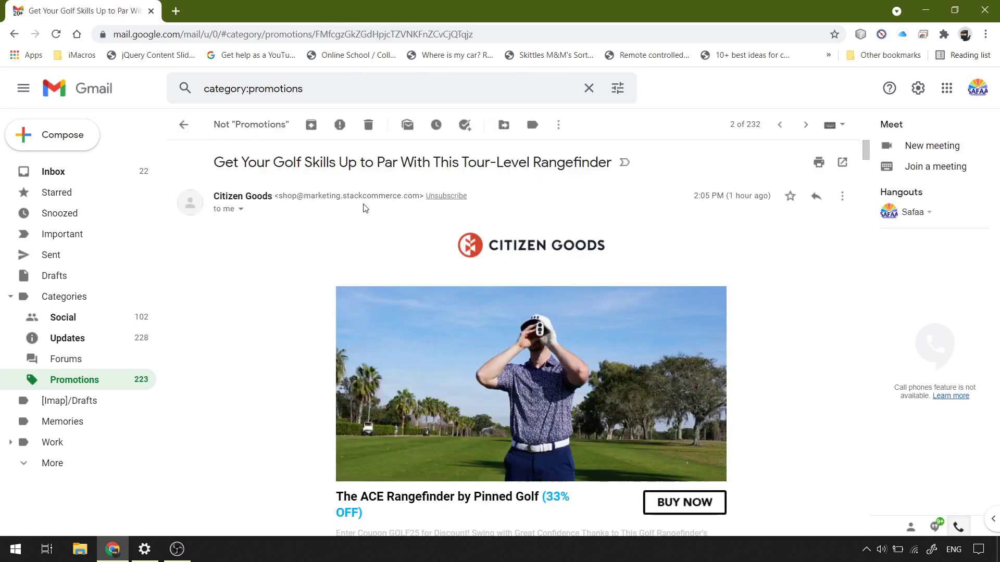
pyautogui.moveTo(296, 196); pyautogui.dragTo(420, 198)
pyautogui.rightClick(409, 197)
pyautogui.click(423, 211)
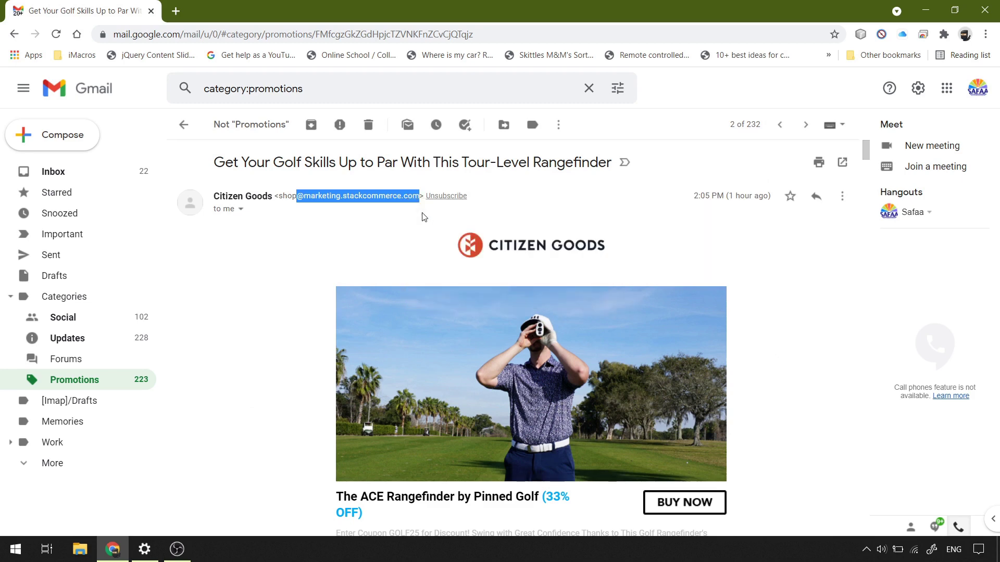
# - Go to the Filters and Blocked Addresses settings page
pyautogui.click(918, 89)
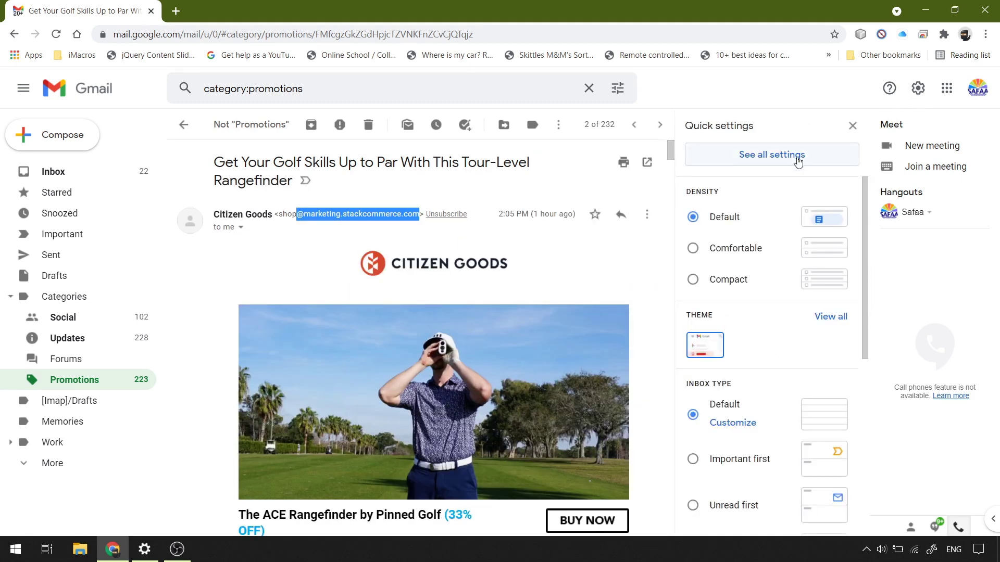
pyautogui.click(798, 162)
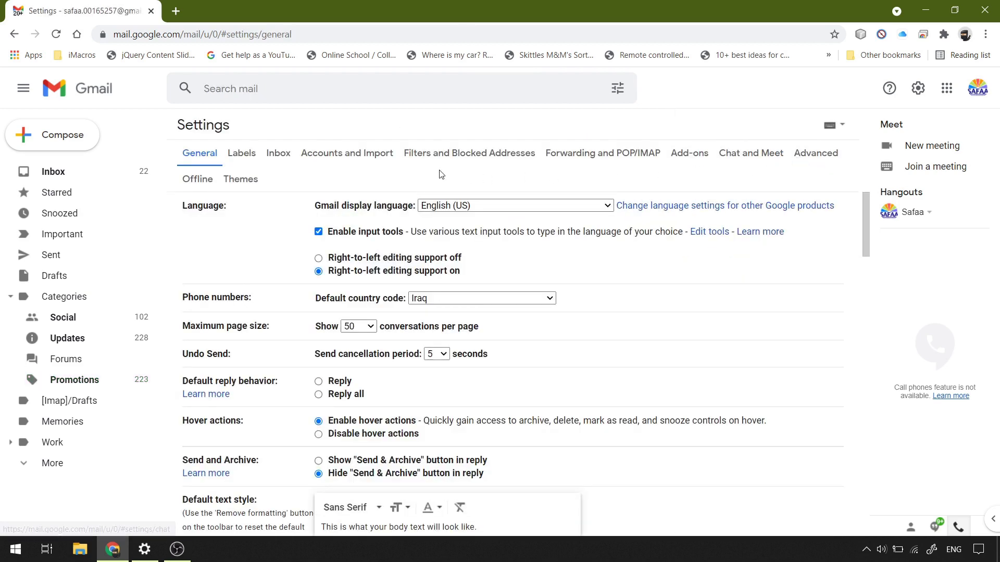
pyautogui.click(434, 157)
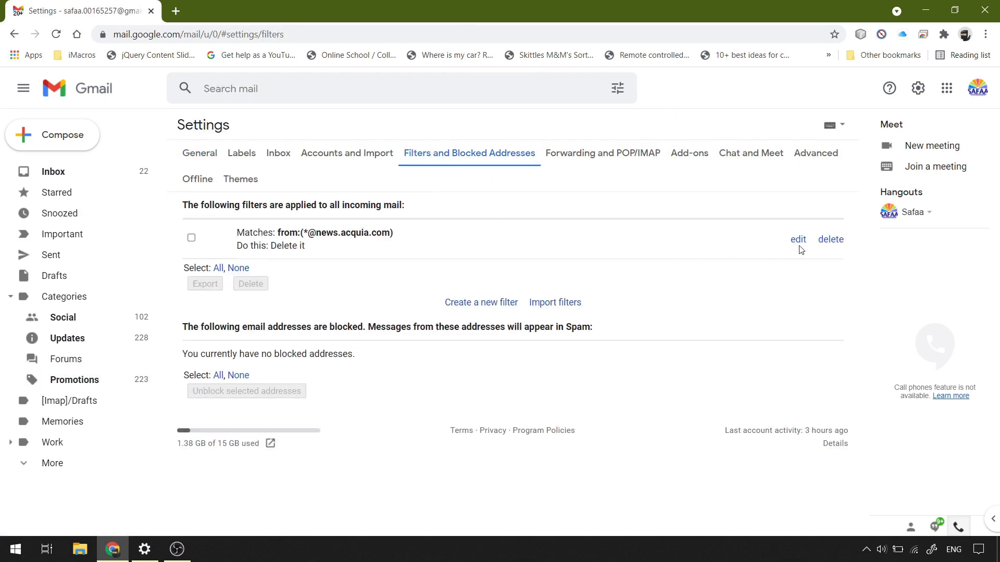
pyautogui.click(800, 241)
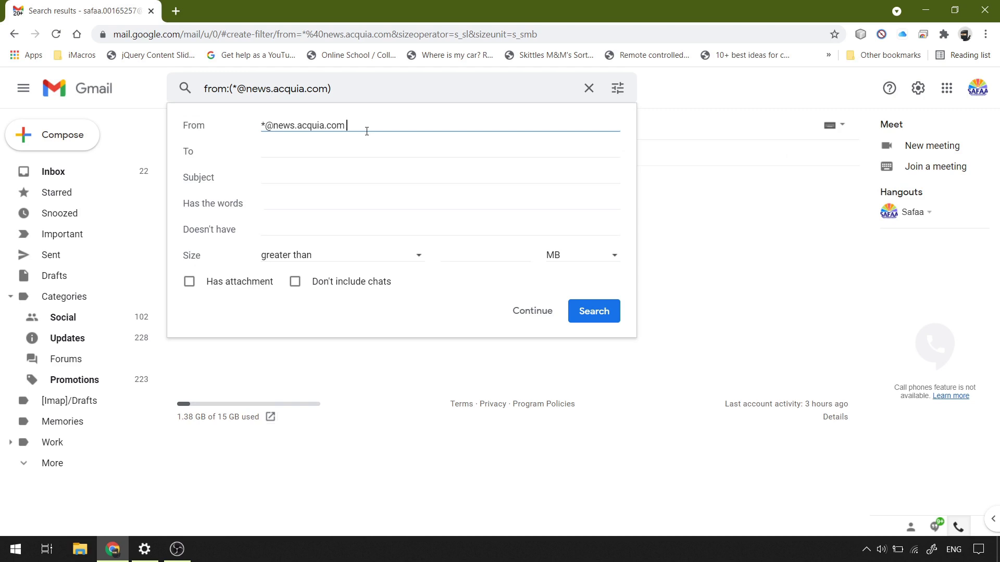
pyautogui.write('OR *')
pyautogui.rightClick(383, 125)
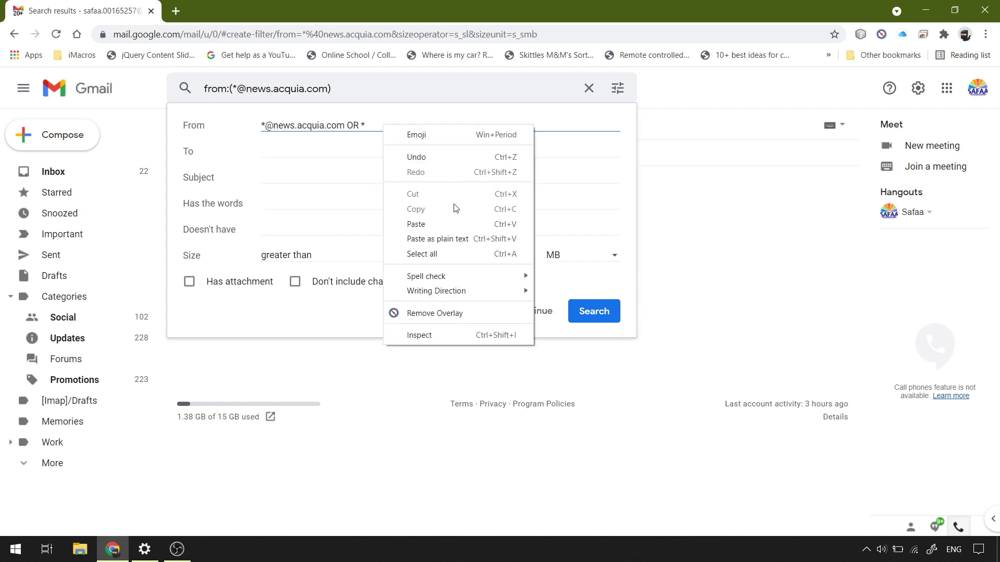
pyautogui.click(450, 224)
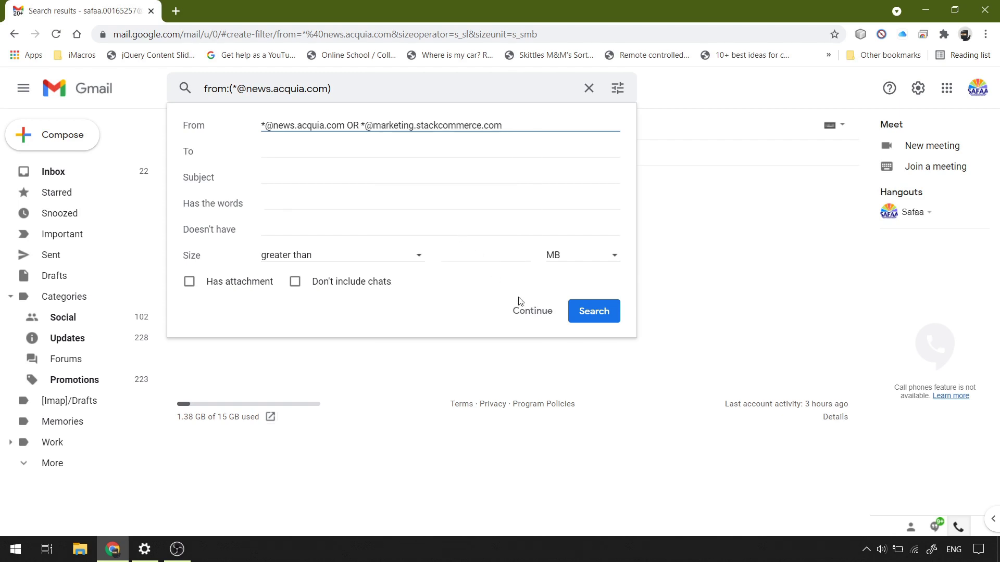
pyautogui.click(533, 312)
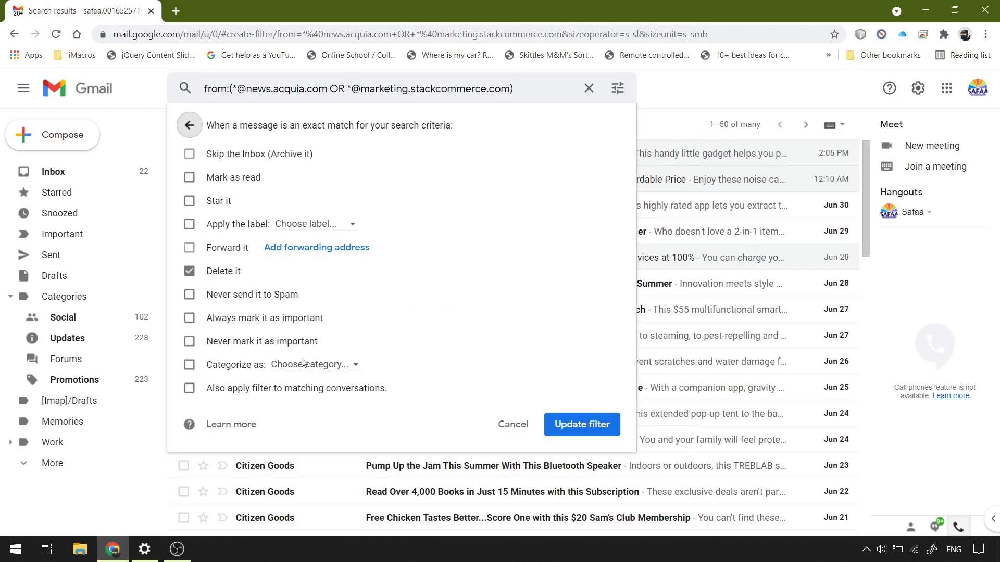
# - Update the filter to apply to existing matches, then view the deleted mail in Trash
pyautogui.click(192, 390)
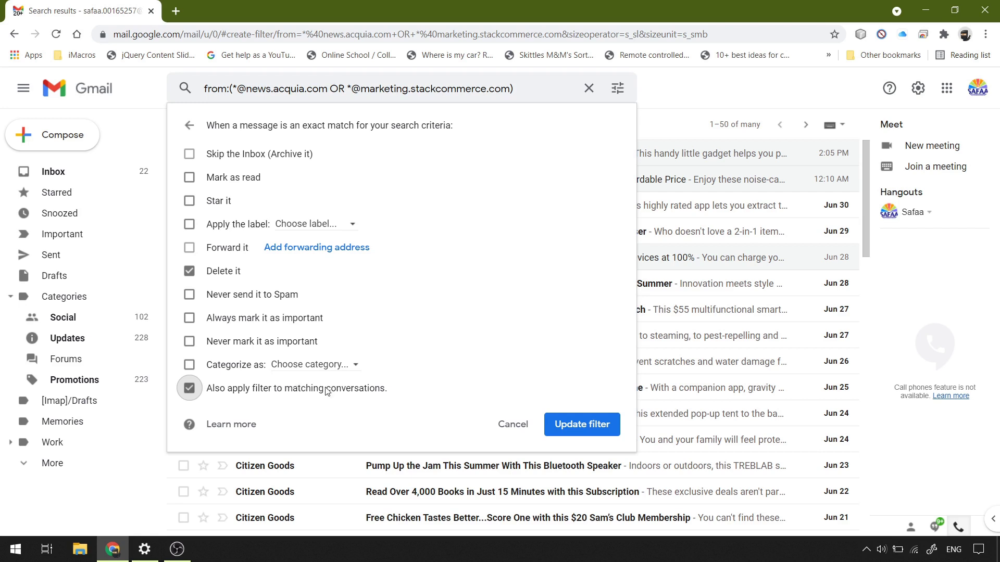
pyautogui.click(597, 429)
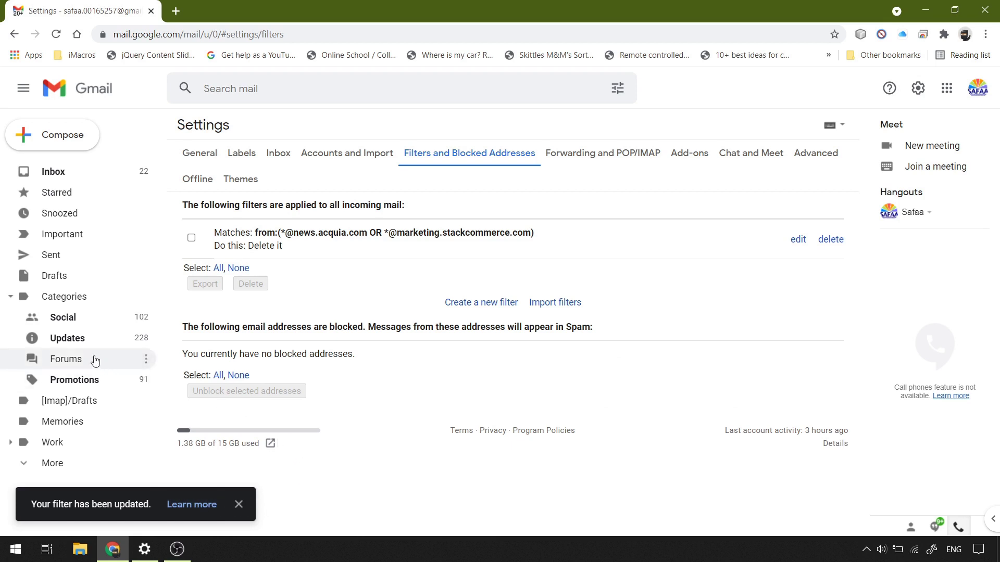
pyautogui.click(48, 463)
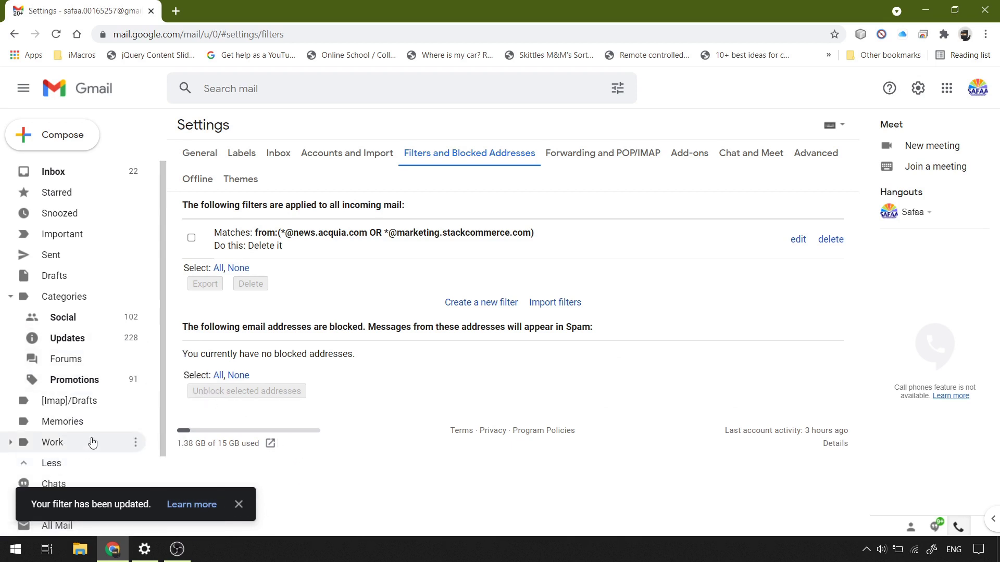
pyautogui.scroll(-2, 78, 448)
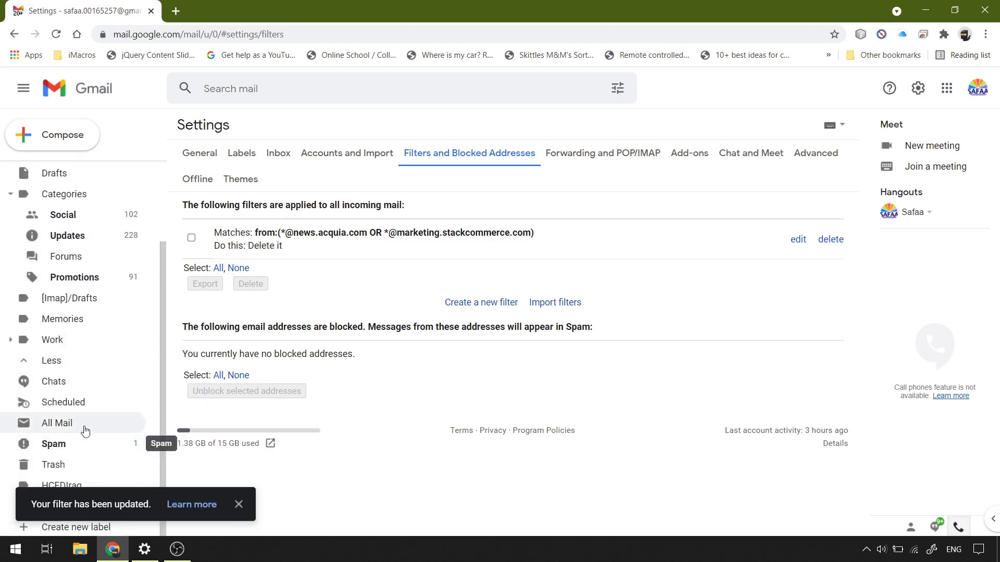
pyautogui.click(71, 464)
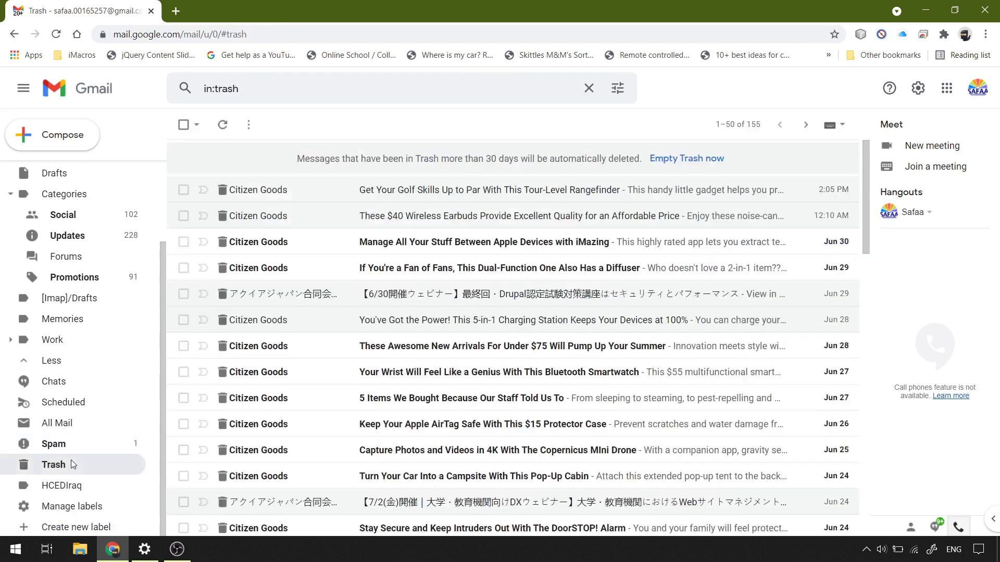
# - Refresh the Trash message list
pyautogui.click(222, 124)
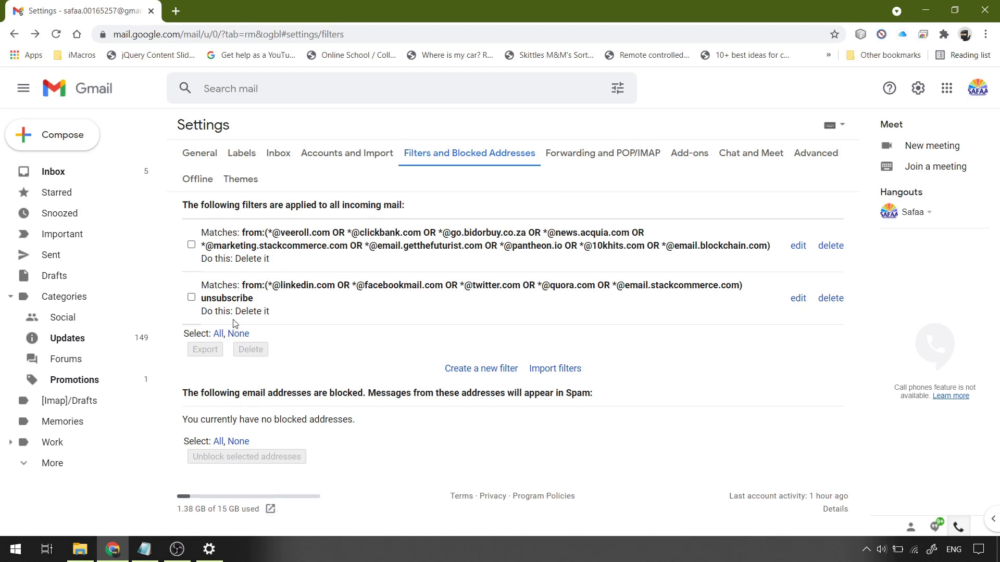
pyautogui.moveTo(272, 312); pyautogui.dragTo(226, 311)
pyautogui.click(307, 305)
pyautogui.click(795, 299)
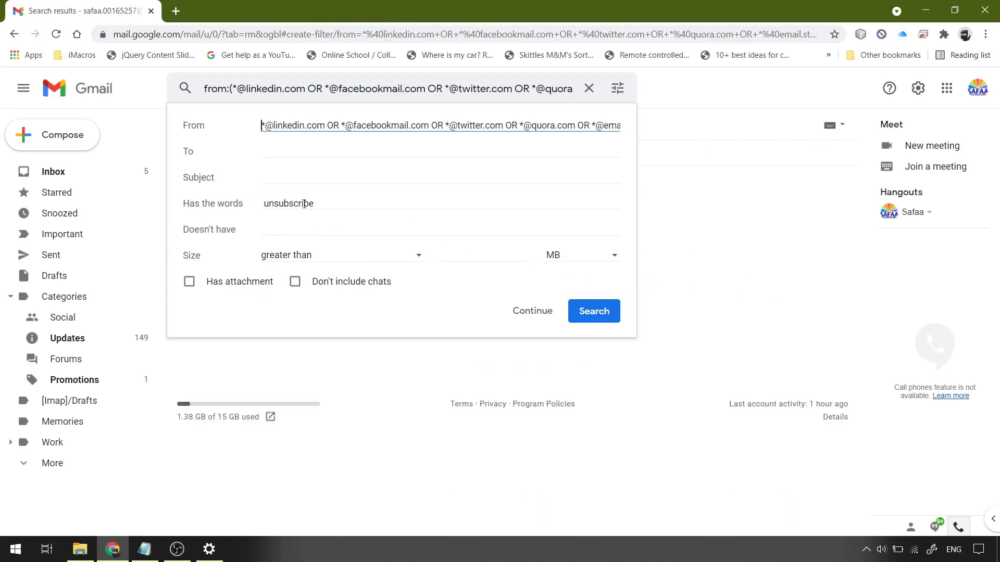
pyautogui.click(20, 35)
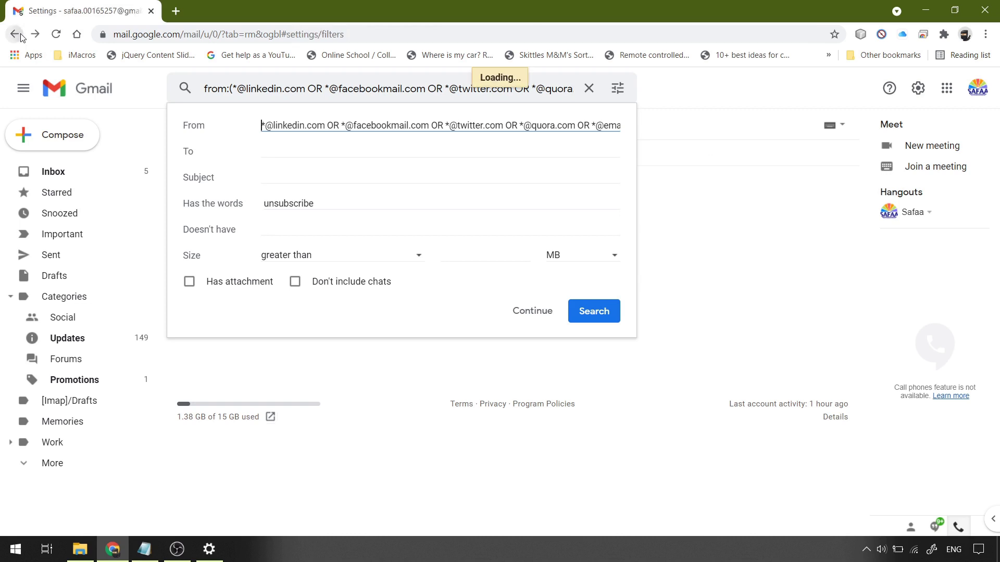